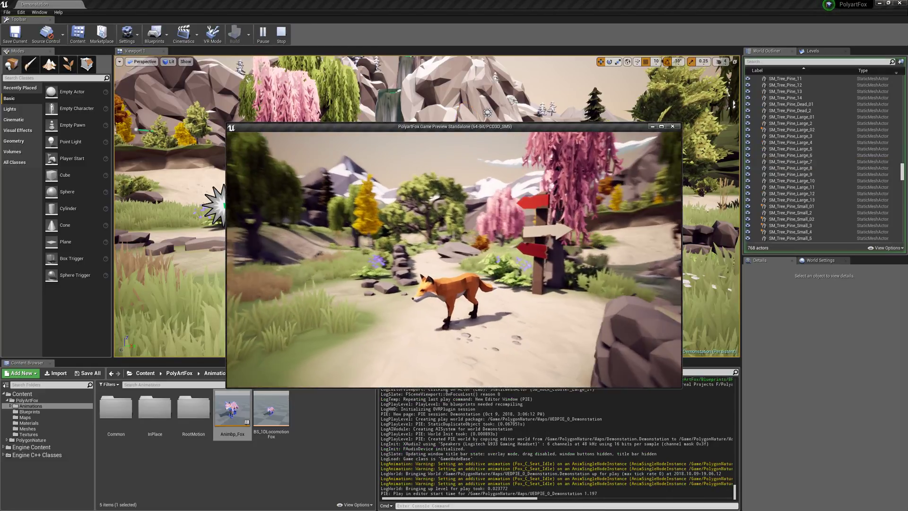
Step: Run the fox around the level in the game preview, and end the preview
{"action": "key", "text": "w"}
{"action": "key", "text": "d"}
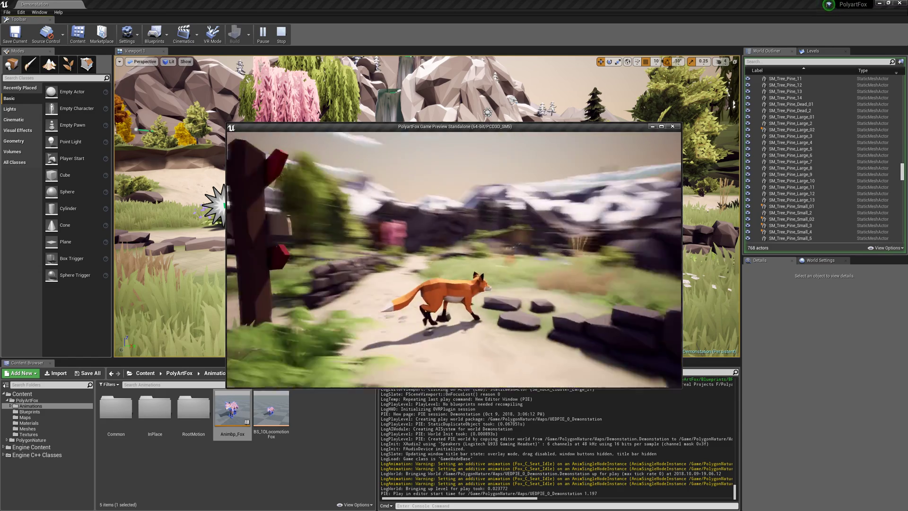
{"action": "key", "text": "w"}
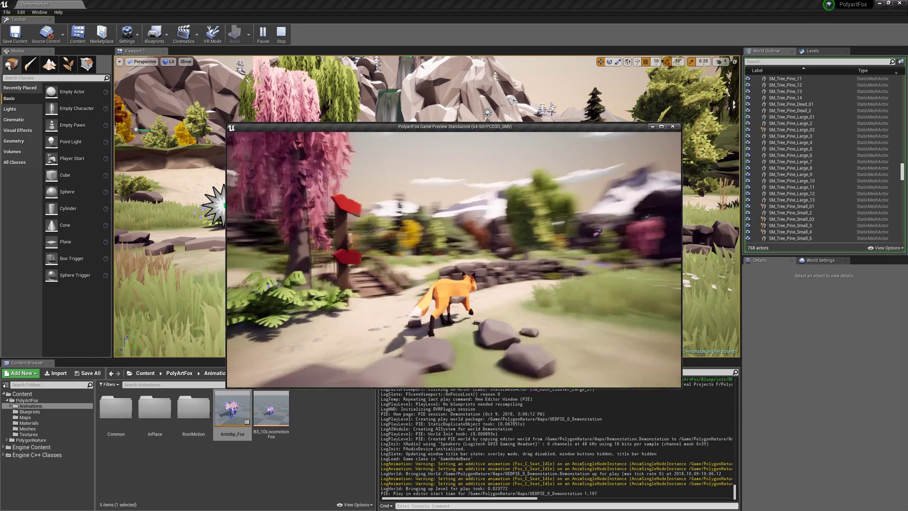
{"action": "key", "text": "w"}
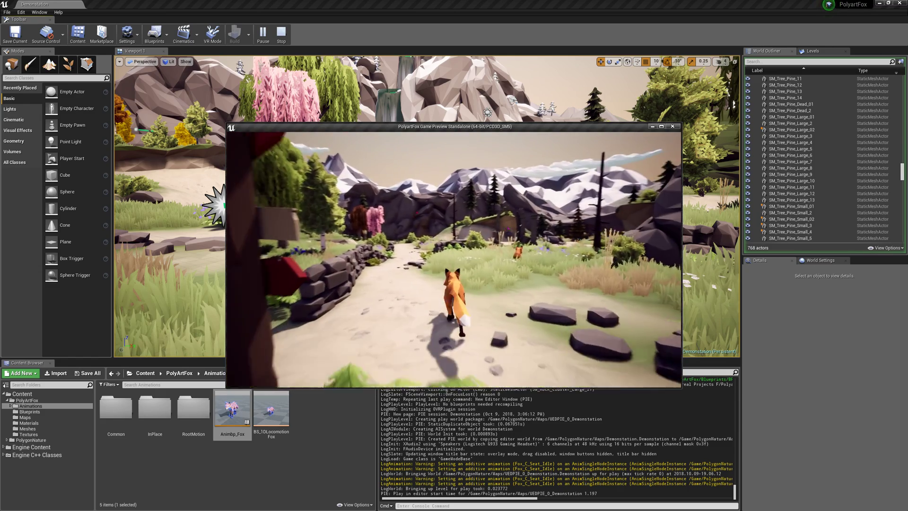
{"action": "key", "text": "w"}
{"action": "key", "text": "Escape"}
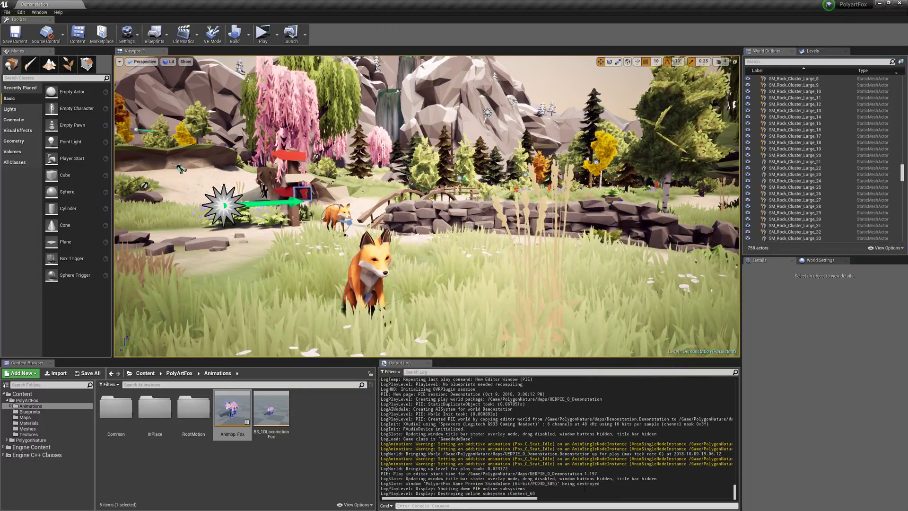
Step: Create a Blend Space for Fox_Skeleton in the Animations folder, name it BS_FoxFullLocomotion and open it
{"action": "right_click", "coordinate": [321, 410]}
{"action": "mouse_move", "coordinate": [354, 326]}
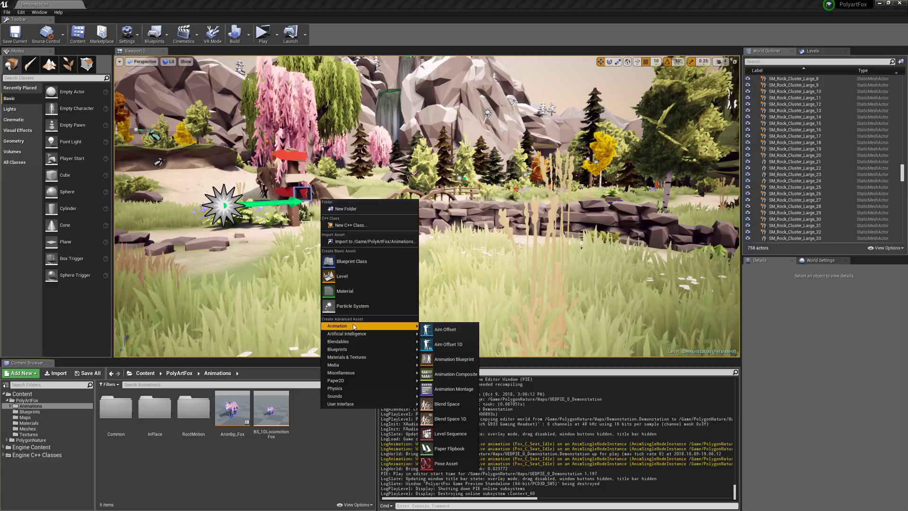
{"action": "left_click", "coordinate": [475, 405]}
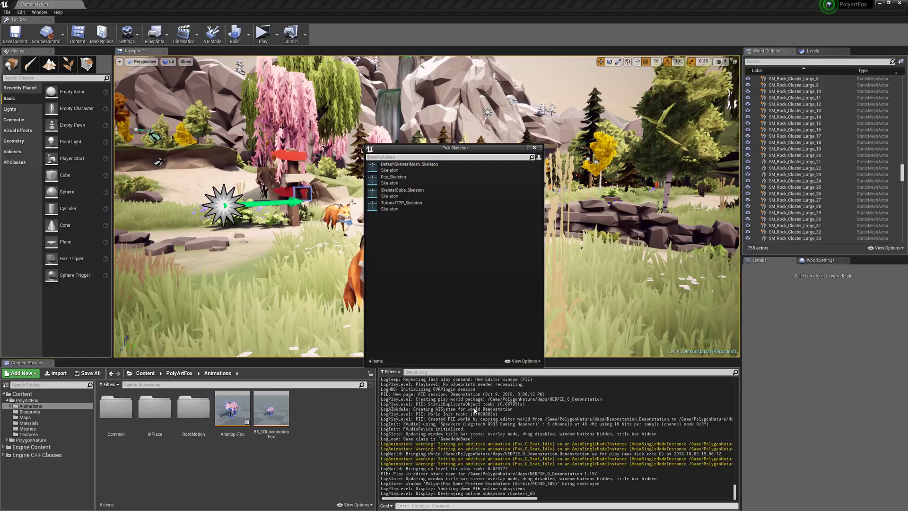
{"action": "left_click", "coordinate": [434, 182]}
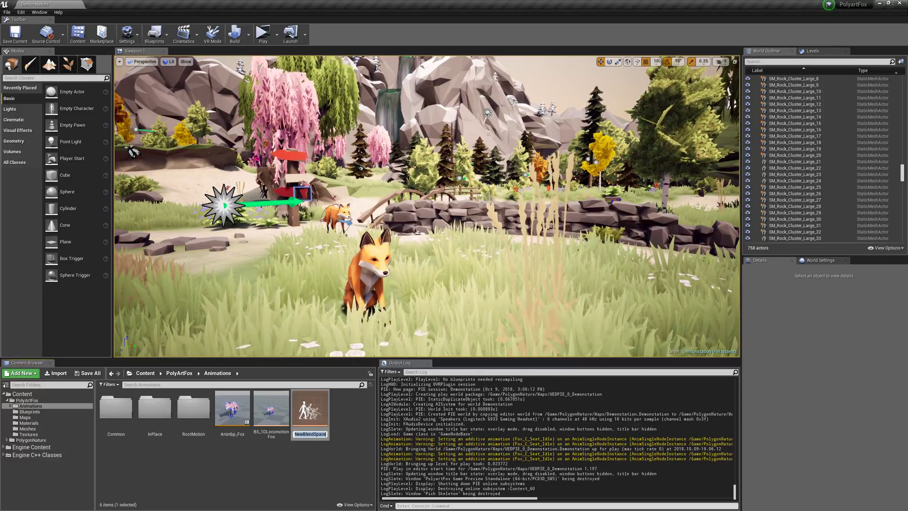
{"action": "type", "text": "BS_"}
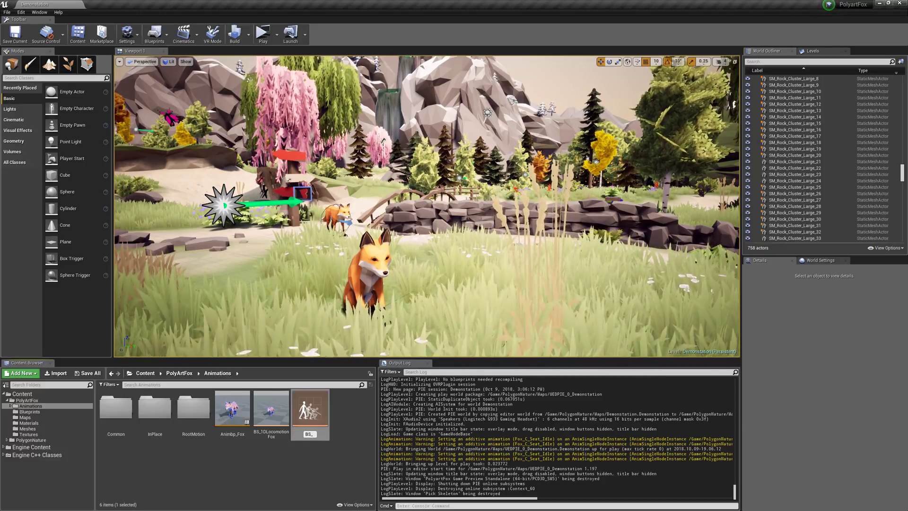
{"action": "type", "text": "FoxFullLoc"}
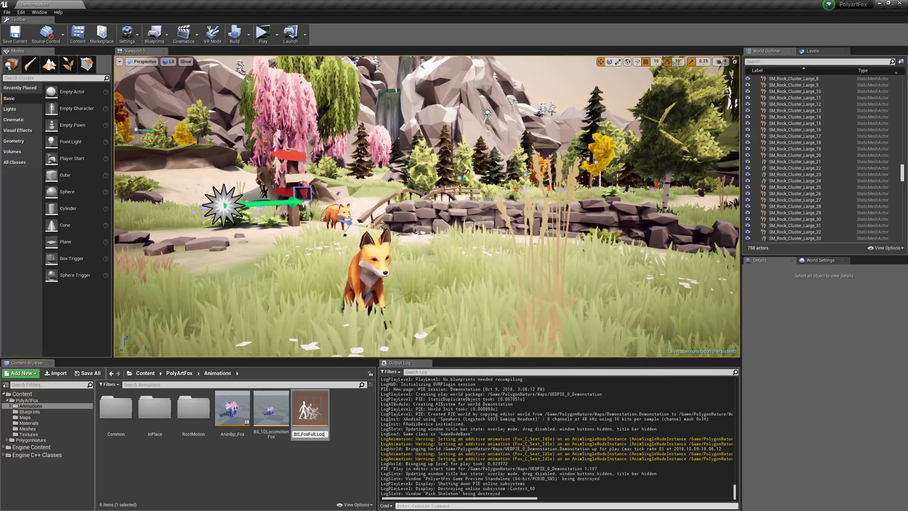
{"action": "type", "text": "omotion"}
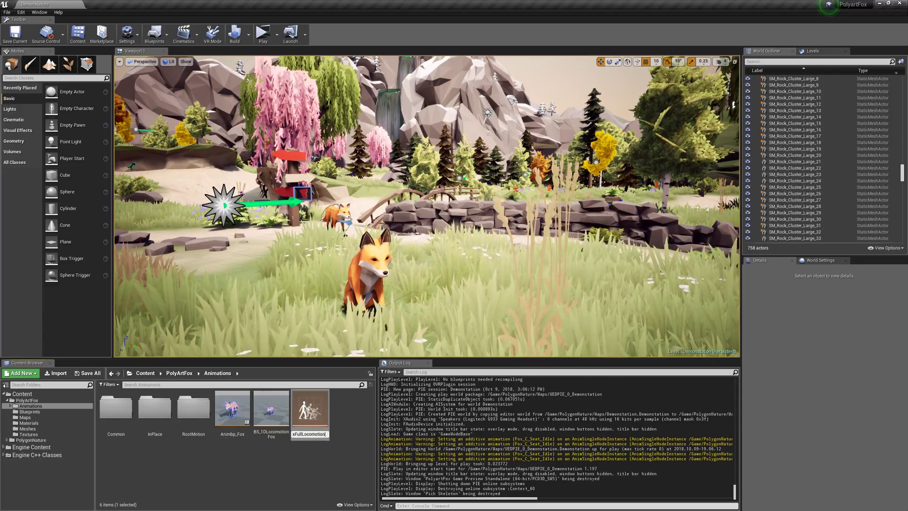
{"action": "key", "text": "Return"}
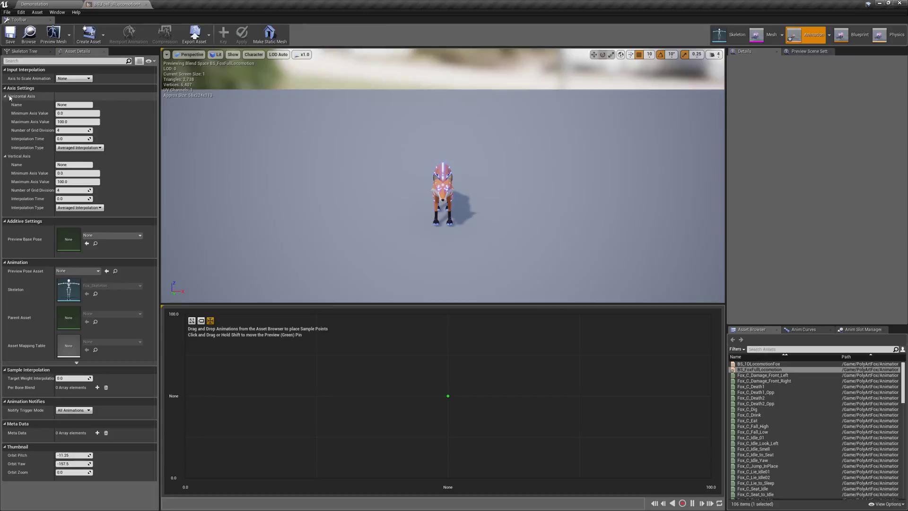
Step: Set the horizontal axis to Direction, -180 to 180, and the vertical axis to Speed, 0 to 400, both with interpolation time 0.25
{"action": "left_click", "coordinate": [6, 96]}
{"action": "left_click", "coordinate": [6, 104]}
{"action": "left_click", "coordinate": [5, 97]}
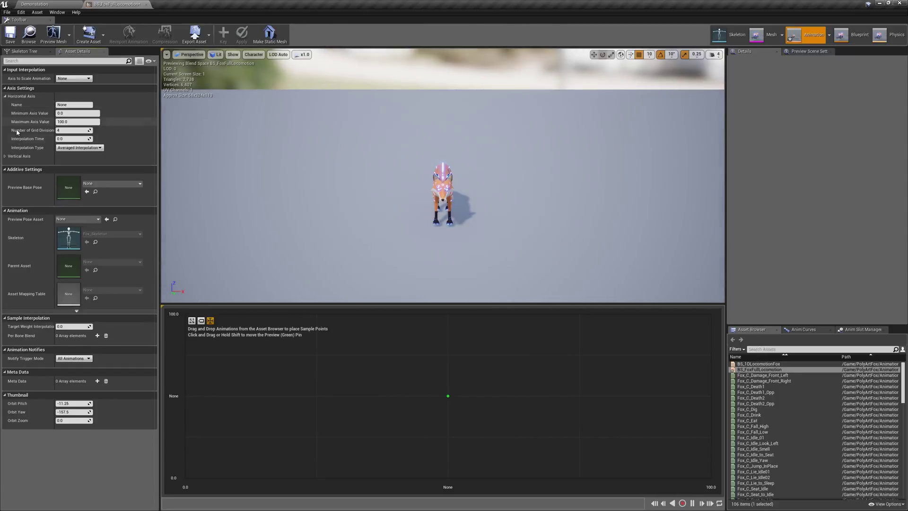
{"action": "left_click", "coordinate": [6, 156]}
{"action": "left_click", "coordinate": [88, 105]}
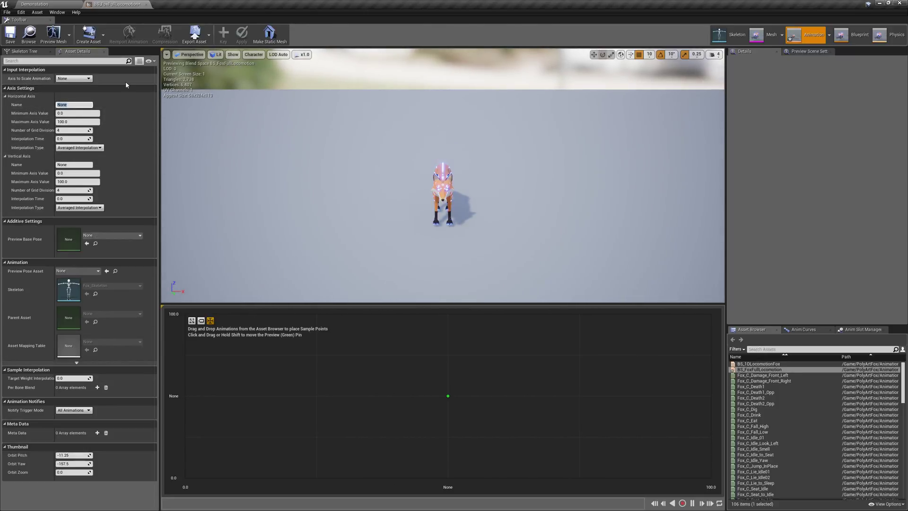
{"action": "type", "text": "Direction"}
{"action": "key", "text": "Tab"}
{"action": "type", "text": "-180"}
{"action": "key", "text": "Tab"}
{"action": "type", "text": "180"}
{"action": "key", "text": "Tab"}
{"action": "key", "text": "Tab"}
{"action": "type", "text": "0.25"}
{"action": "key", "text": "Return"}
{"action": "left_click", "coordinate": [81, 165]}
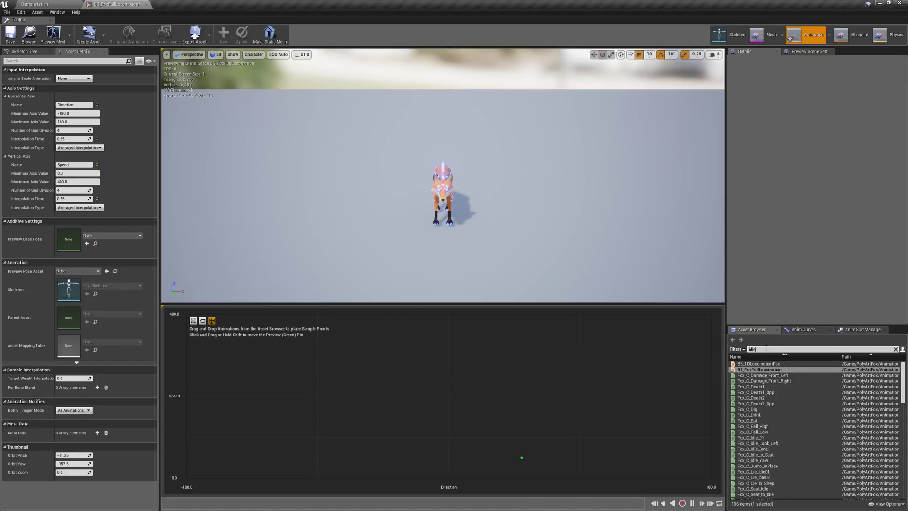
Step: Filter the animations by "idle", sort them by name and place Fox_C_Idle_01 at direction 0, speed 0
{"action": "left_click", "coordinate": [765, 358]}
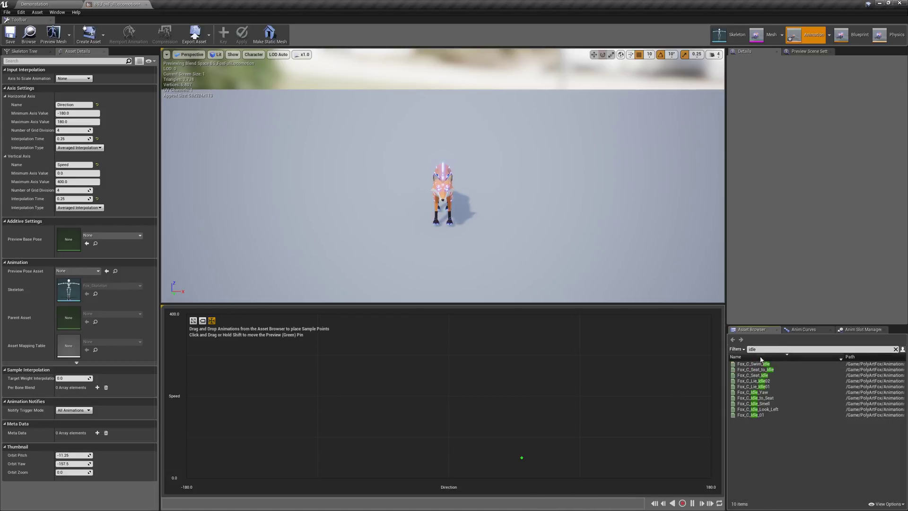
{"action": "left_click", "coordinate": [762, 357]}
{"action": "left_click_drag", "start_coordinate": [752, 364], "coordinate": [457, 478]}
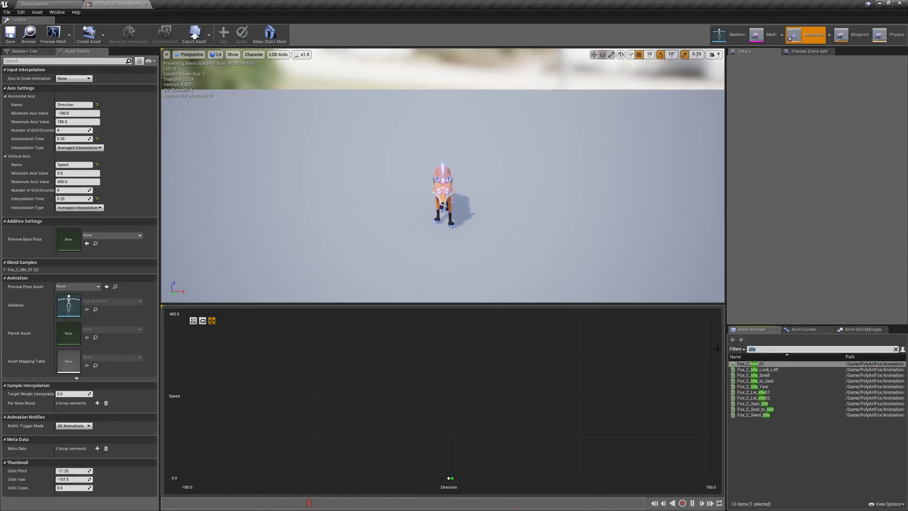
Step: Filter the animations by "turn" and place Fox_IP_Turn_Left at direction 90, speed 0
{"action": "type", "text": "turn"}
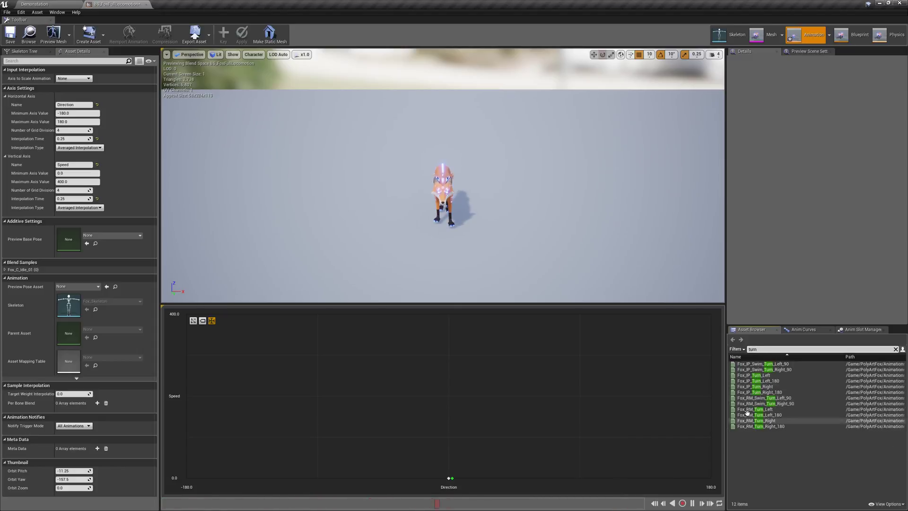
{"action": "left_click_drag", "start_coordinate": [778, 372], "coordinate": [580, 479]}
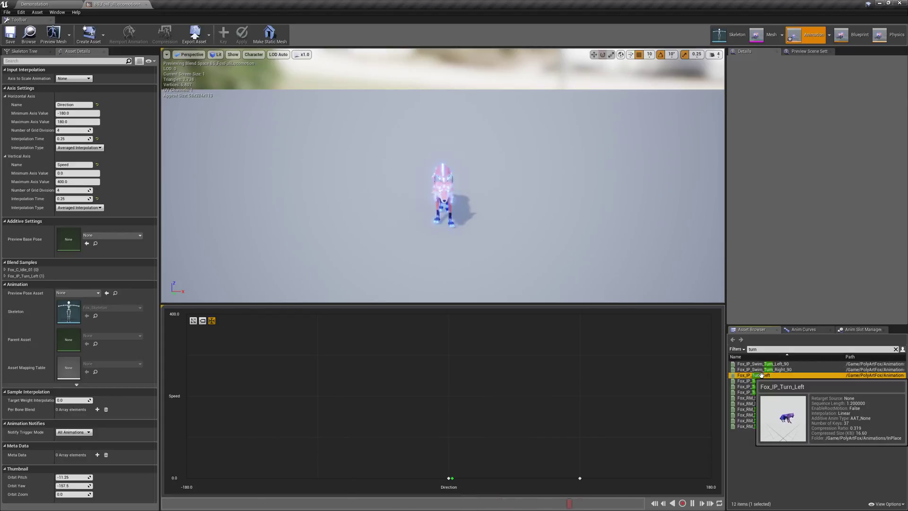
Step: Open the Fox_IP_Turn_Left animation and examine its Additive Anim Type options
{"action": "double_click", "coordinate": [757, 375]}
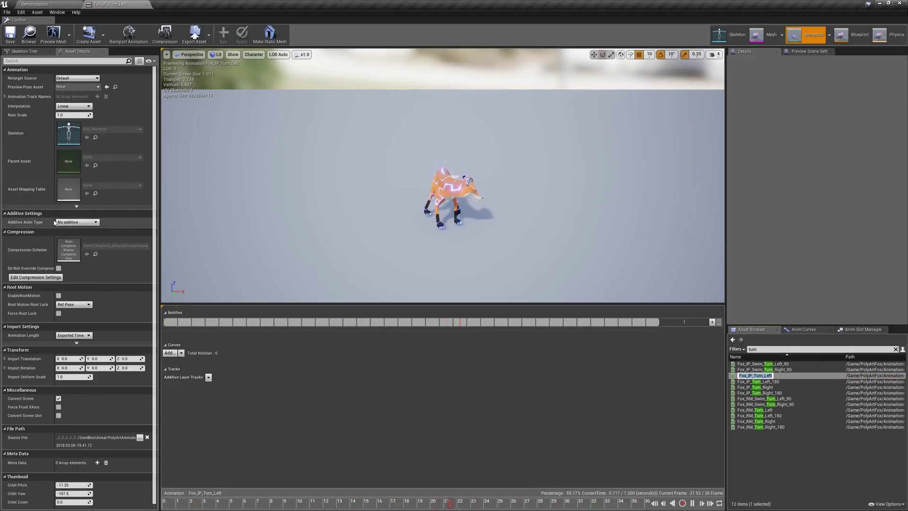
{"action": "left_click", "coordinate": [78, 222]}
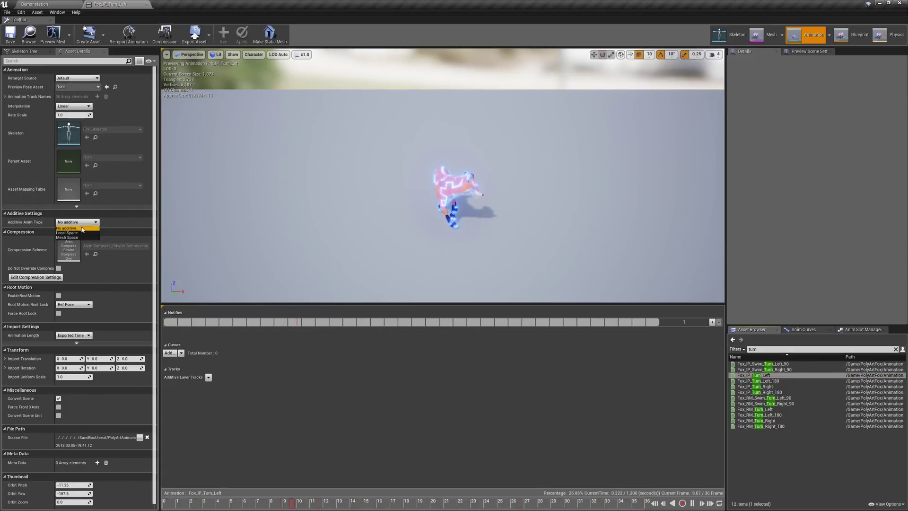
{"action": "left_click", "coordinate": [36, 221]}
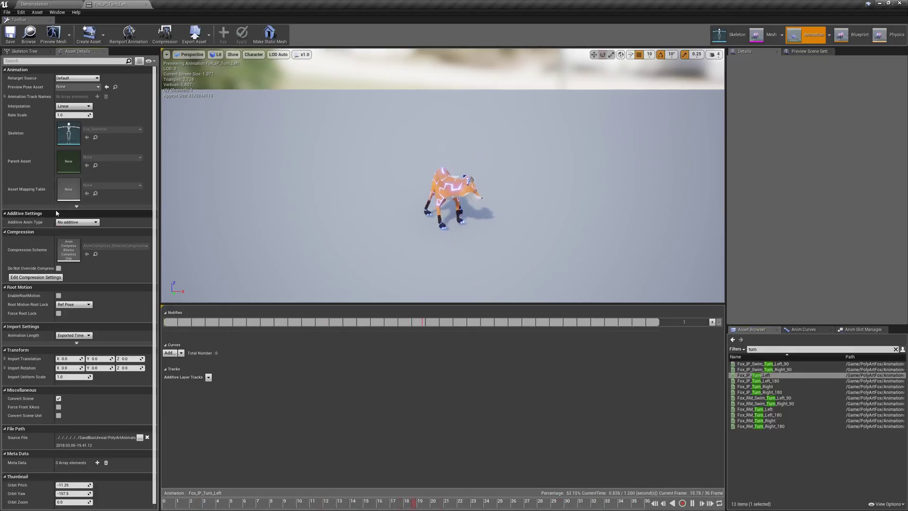
{"action": "left_click", "coordinate": [40, 4]}
{"action": "double_click", "coordinate": [308, 416]}
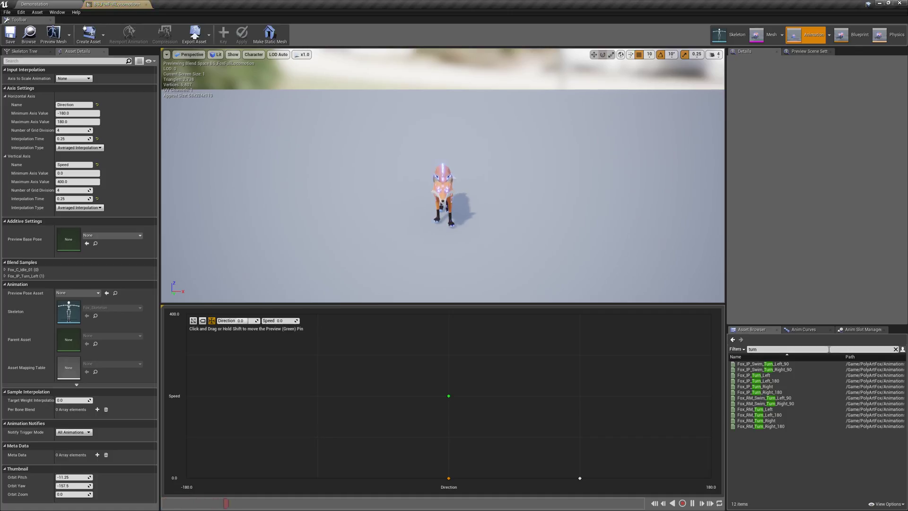
{"action": "double_click", "coordinate": [753, 375]}
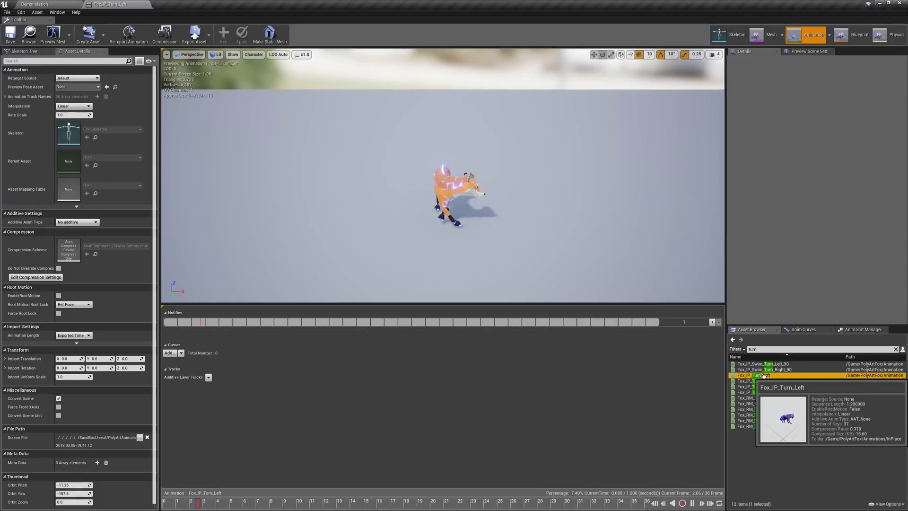
{"action": "left_click", "coordinate": [63, 222]}
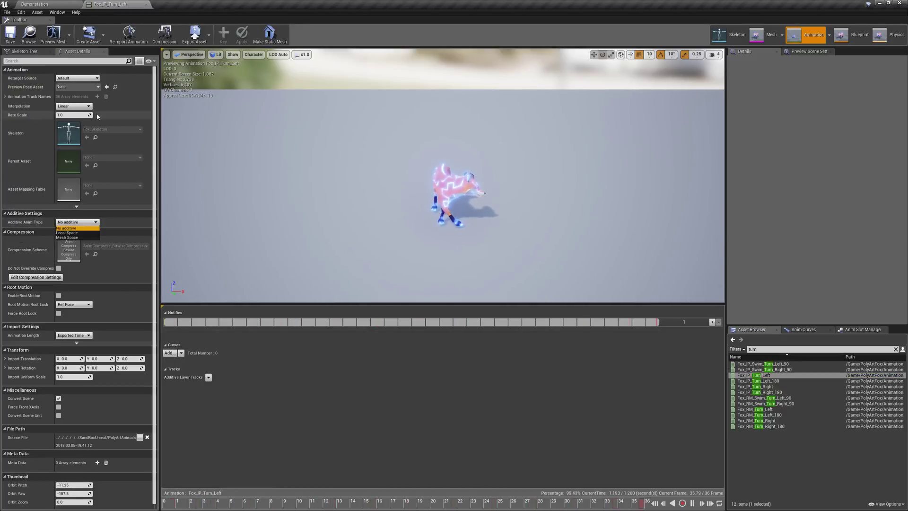
{"action": "left_click", "coordinate": [146, 4]}
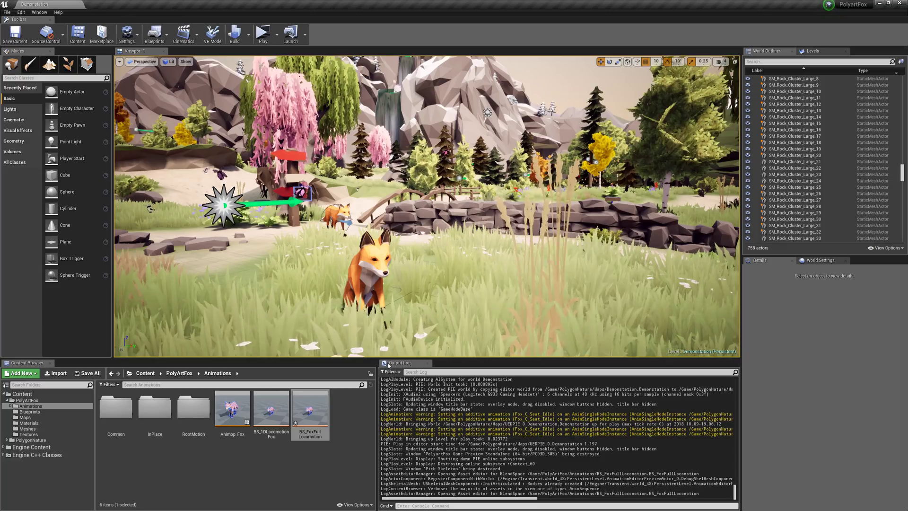
Step: Reopen BS_FoxFullLocomotion, filter the animations by "turn" and replace the sample at direction 90, speed 0 with Fox_IP_Turn_Right
{"action": "double_click", "coordinate": [317, 400]}
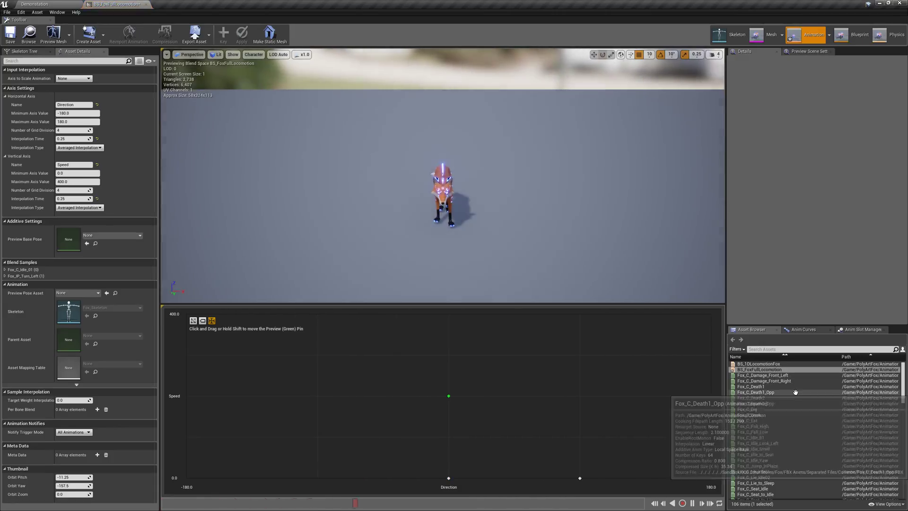
{"action": "left_click", "coordinate": [758, 350]}
{"action": "type", "text": "t"}
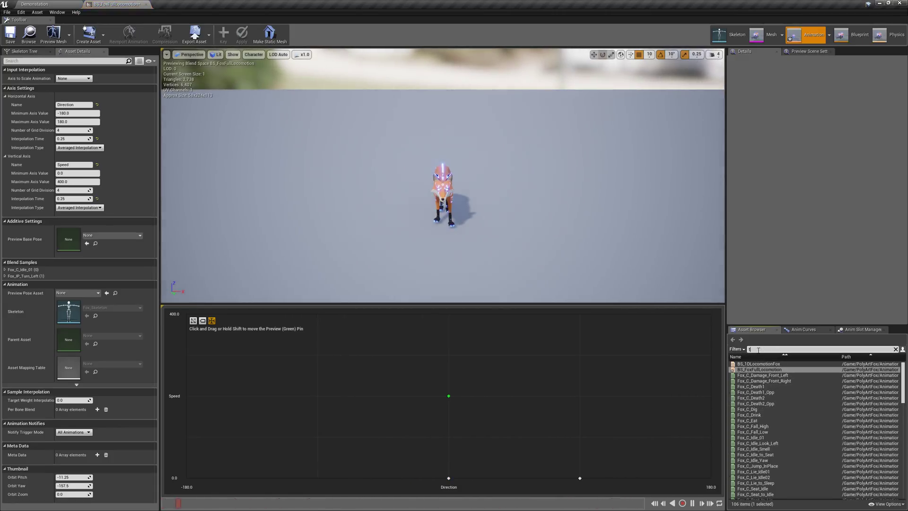
{"action": "type", "text": "urn"}
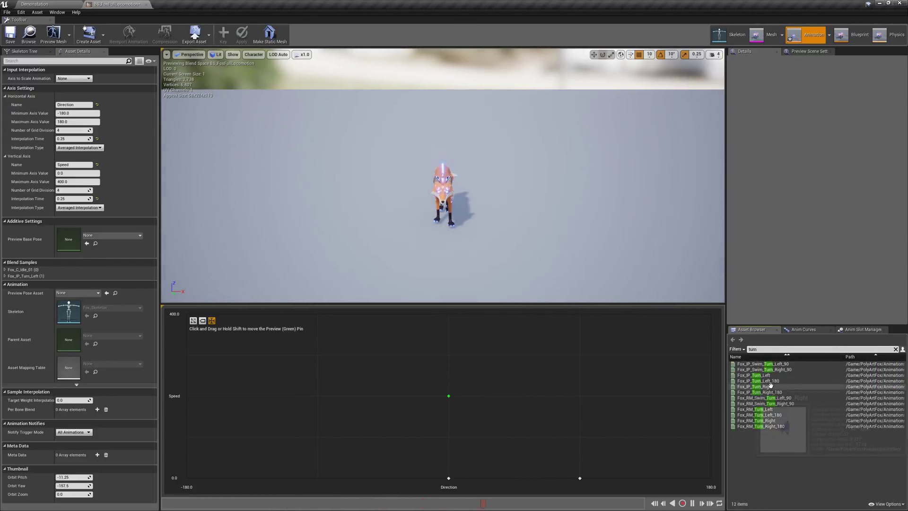
{"action": "left_click_drag", "start_coordinate": [771, 385], "coordinate": [580, 478]}
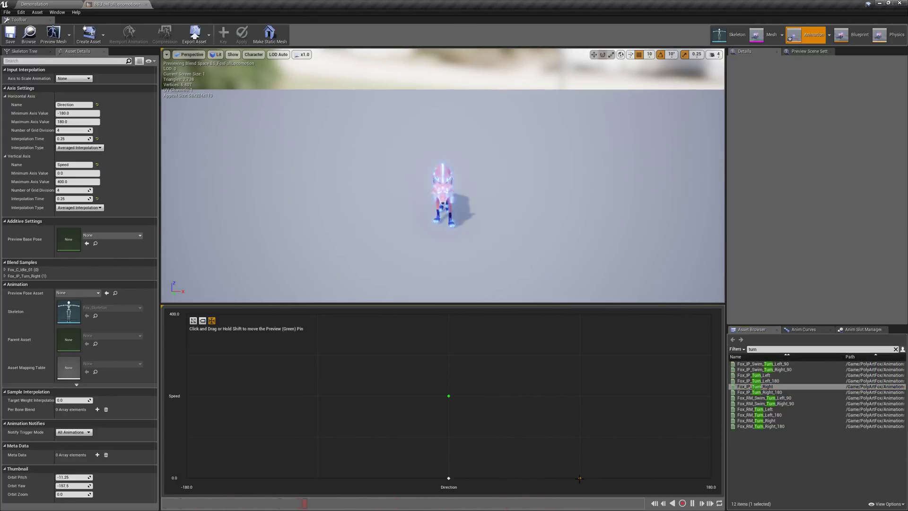
Step: Fill the rest of the direction 90 and 180 columns up to speed 400 with Fox_IP_Turn_Right and Fox_IP_Turn_Right_180 samples
{"action": "left_click_drag", "start_coordinate": [774, 393], "coordinate": [695, 475]}
{"action": "left_click_drag", "start_coordinate": [755, 386], "coordinate": [587, 394]}
{"action": "left_click_drag", "start_coordinate": [755, 387], "coordinate": [711, 313]}
Step: Place Fox_IP_Turn_Left at direction -90 and Fox_IP_Turn_Left_180 at direction -180, each at speeds 0, 200 and 400
{"action": "left_click_drag", "start_coordinate": [774, 377], "coordinate": [317, 313]}
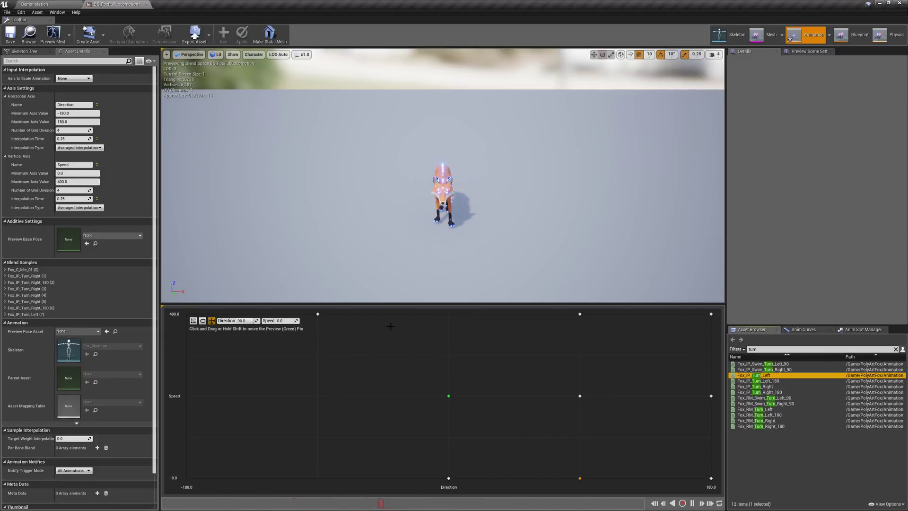
{"action": "left_click_drag", "start_coordinate": [777, 376], "coordinate": [318, 396]}
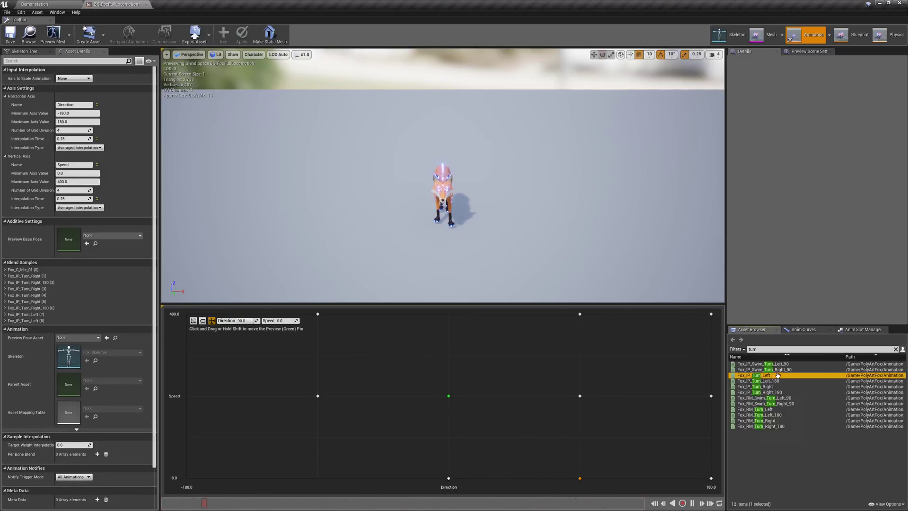
{"action": "left_click_drag", "start_coordinate": [756, 377], "coordinate": [318, 478]}
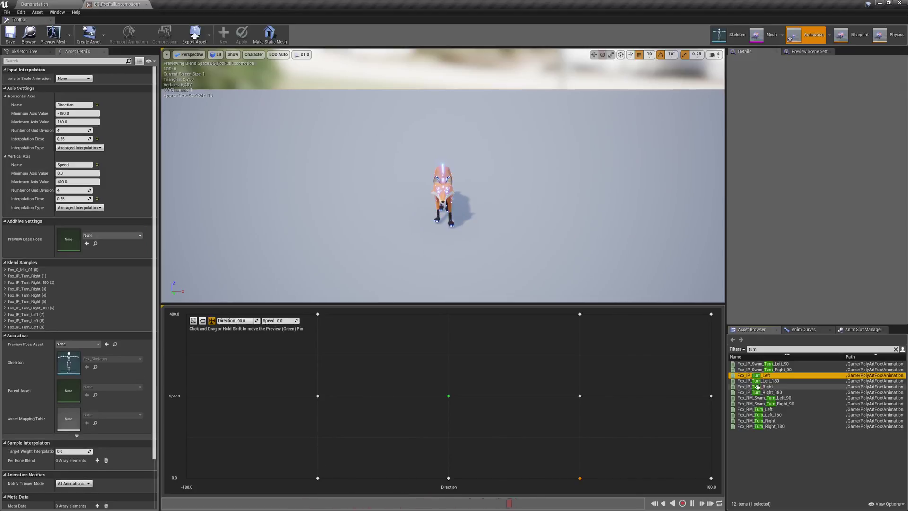
{"action": "left_click_drag", "start_coordinate": [771, 380], "coordinate": [187, 478]}
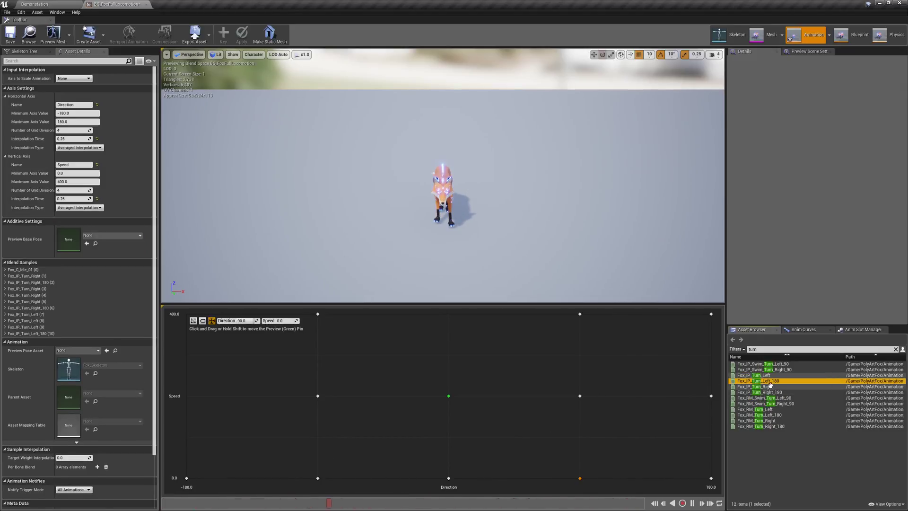
{"action": "left_click_drag", "start_coordinate": [770, 380], "coordinate": [187, 313]}
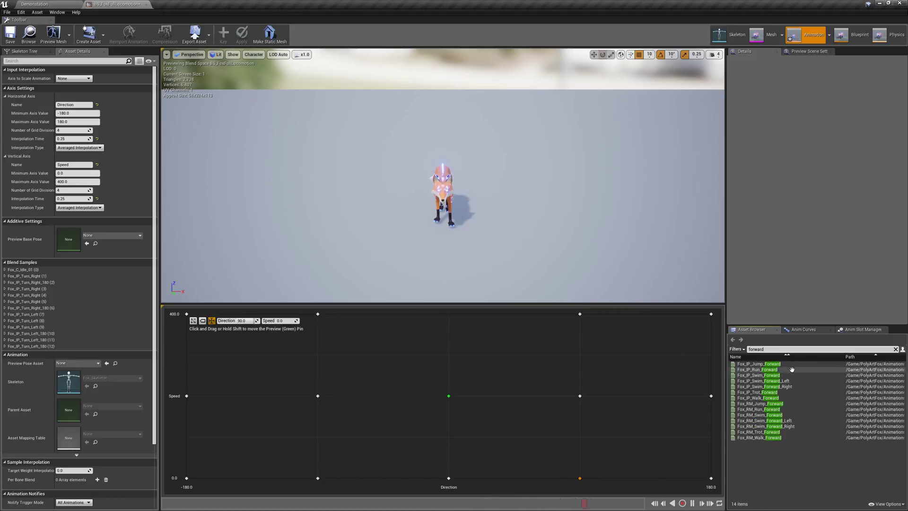
Step: Place Fox_IP_Run_Forward at direction 0, speed 400 and Fox_IP_Walk_Forward at direction 0, speed 200, and save all
{"action": "left_click_drag", "start_coordinate": [779, 369], "coordinate": [449, 314]}
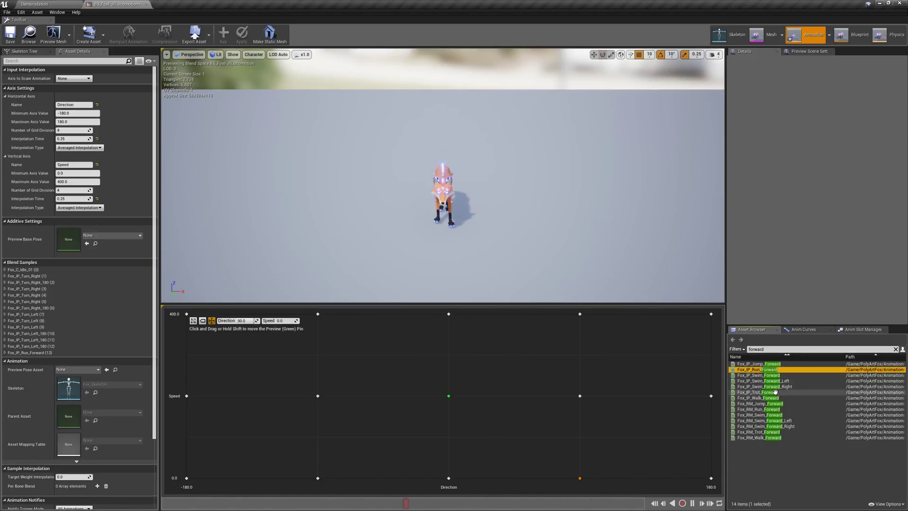
{"action": "left_click_drag", "start_coordinate": [775, 398], "coordinate": [454, 398]}
{"action": "left_click", "coordinate": [7, 14]}
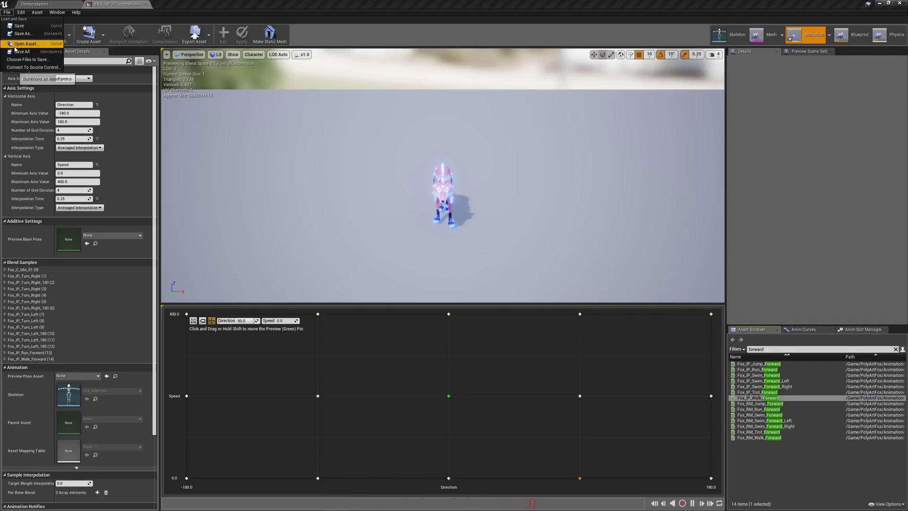
{"action": "left_click", "coordinate": [13, 51]}
{"action": "middle_click", "coordinate": [131, 3]}
Step: Open Animbp_Fox and add a BS_FoxFullLocomotion player feeding the Final Animation Pose in the Anim Graph
{"action": "left_click", "coordinate": [35, 4]}
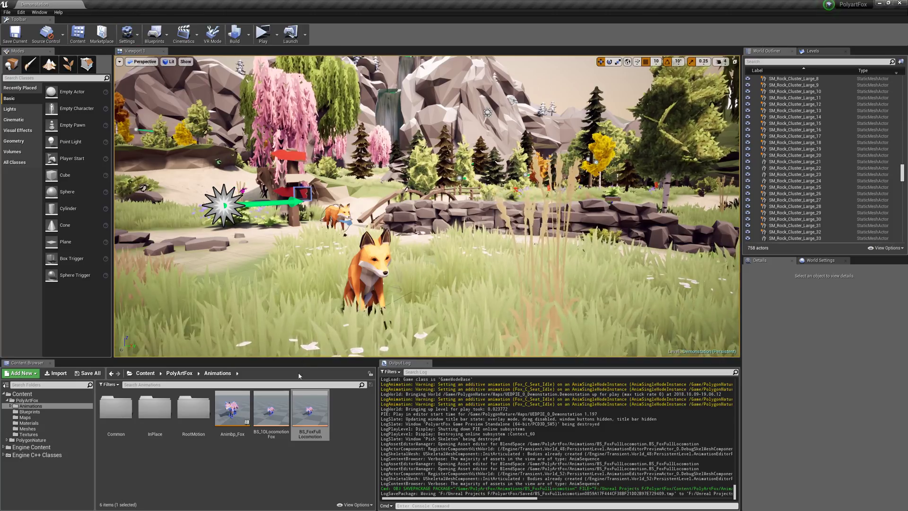
{"action": "double_click", "coordinate": [236, 413]}
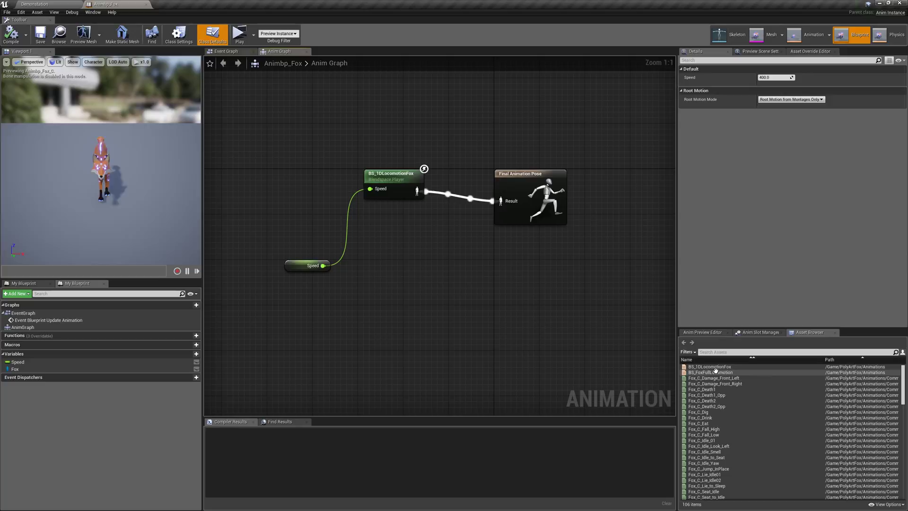
{"action": "left_click_drag", "start_coordinate": [710, 373], "coordinate": [393, 238]}
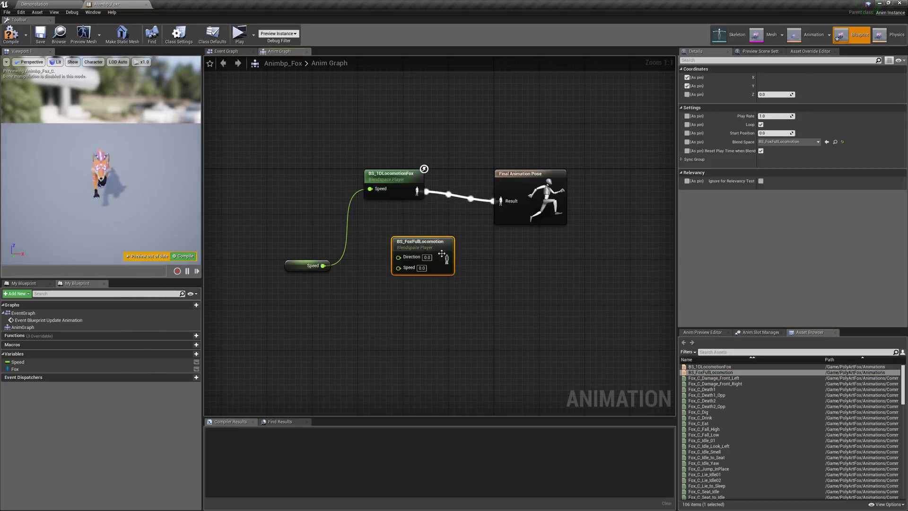
Step: Connect Speed to the BS_FoxFullLocomotion node and promote its Direction input to a new variable named Direction
{"action": "left_click_drag", "start_coordinate": [323, 266], "coordinate": [294, 219]}
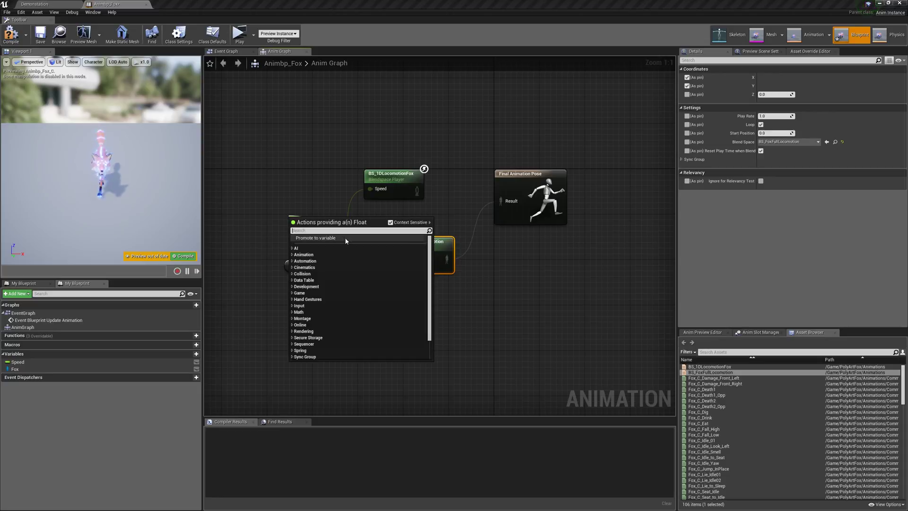
{"action": "left_click", "coordinate": [345, 238]}
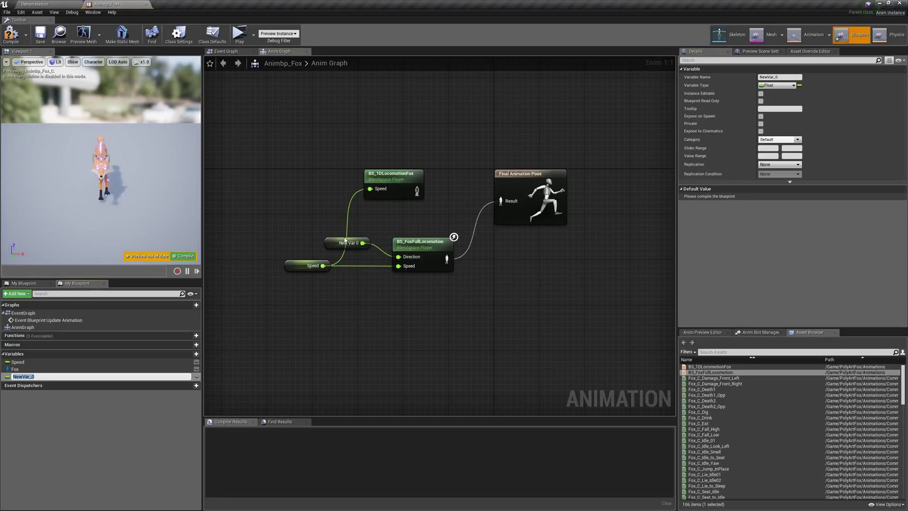
{"action": "type", "text": "Direction"}
{"action": "key", "text": "Return"}
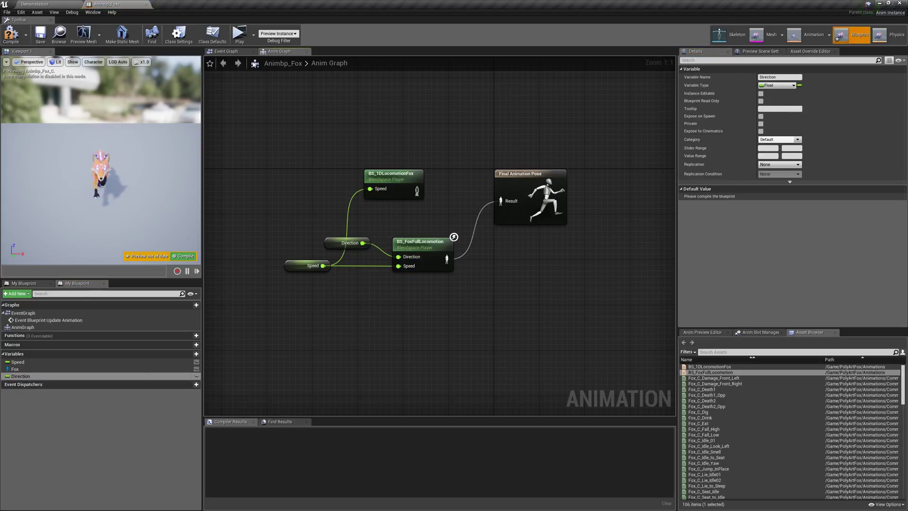
Step: In the Event Graph, add a Calculate Direction node fed by the Get Velocity result and run it after Set Speed
{"action": "left_click", "coordinate": [240, 52]}
{"action": "right_click_drag", "start_coordinate": [461, 249], "coordinate": [591, 267]}
{"action": "right_click_drag", "start_coordinate": [390, 246], "coordinate": [343, 244]}
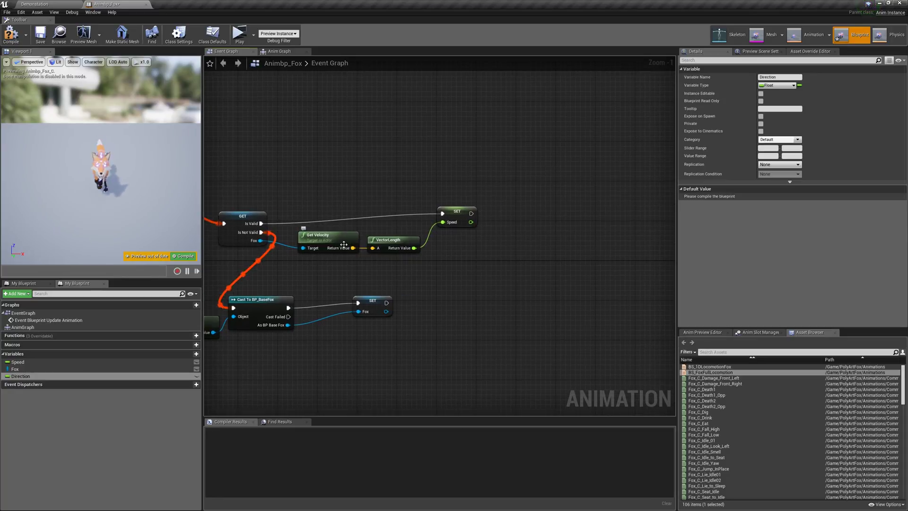
{"action": "left_click_drag", "start_coordinate": [362, 254], "coordinate": [521, 278]}
{"action": "type", "text": "calculat"}
{"action": "key", "text": "Return"}
{"action": "left_click", "coordinate": [476, 215]}
{"action": "left_click_drag", "start_coordinate": [549, 266], "coordinate": [539, 216]}
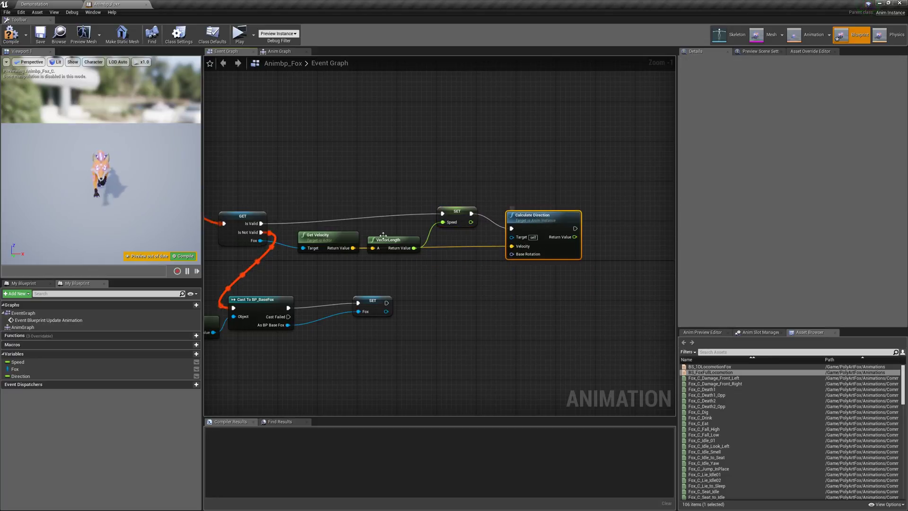
Step: Add a GetActorRotation node from the Fox reference and connect it to Calculate Direction's Base Rotation
{"action": "left_click_drag", "start_coordinate": [259, 241], "coordinate": [492, 282]}
{"action": "type", "text": "get actor rot"}
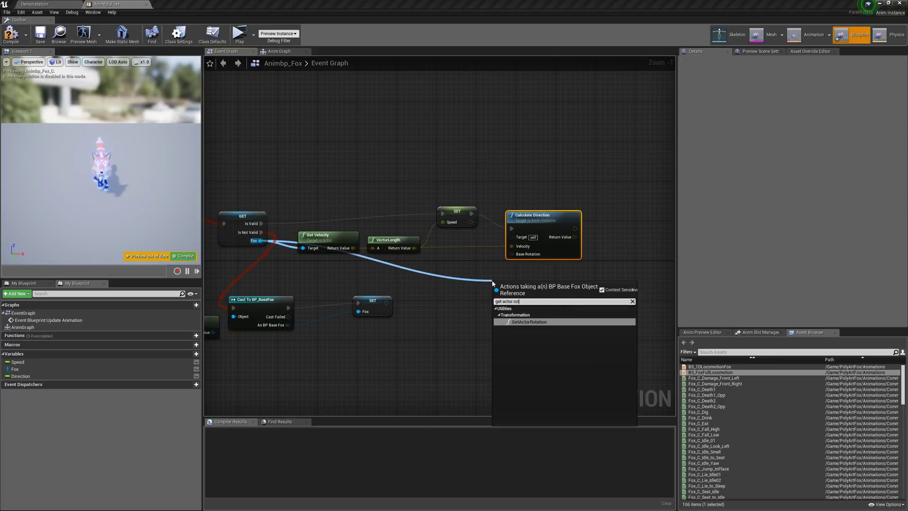
{"action": "key", "text": "Return"}
{"action": "left_click_drag", "start_coordinate": [546, 297], "coordinate": [524, 259]}
{"action": "right_click_drag", "start_coordinate": [563, 264], "coordinate": [320, 299]}
{"action": "left_click_drag", "start_coordinate": [331, 273], "coordinate": [401, 285]}
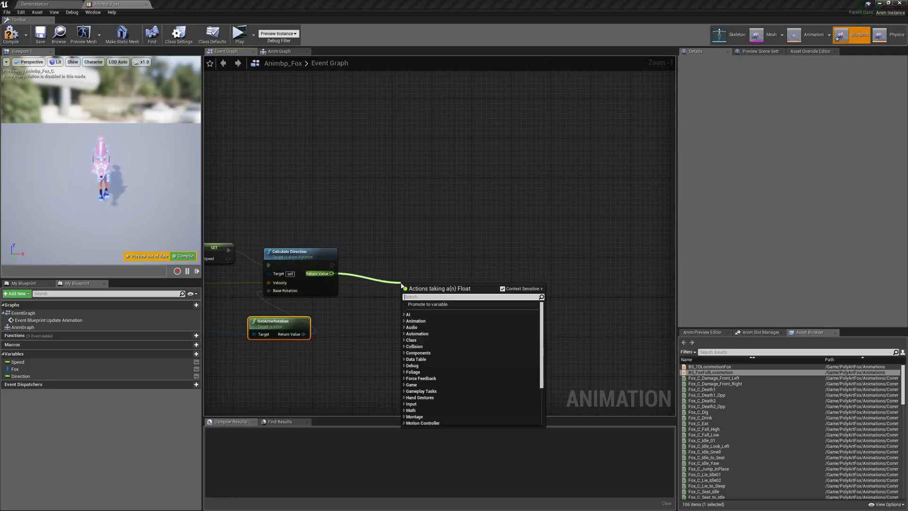
{"action": "left_click", "coordinate": [310, 229]}
{"action": "right_click_drag", "start_coordinate": [309, 230], "coordinate": [446, 188]}
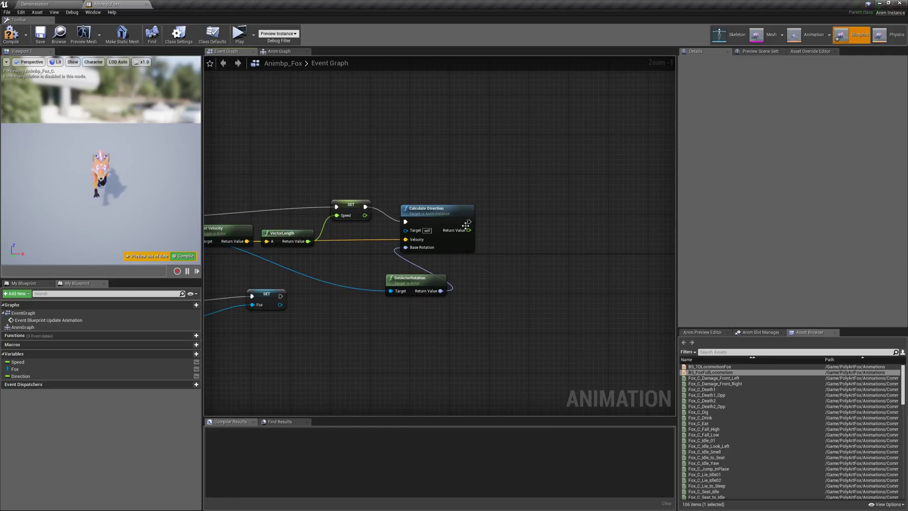
Step: Add a Set node for the Direction variable and execute it after Calculate Direction
{"action": "left_click_drag", "start_coordinate": [466, 231], "coordinate": [532, 220]}
{"action": "left_click_drag", "start_coordinate": [56, 377], "coordinate": [477, 224]}
{"action": "left_click", "coordinate": [551, 233]}
{"action": "left_click", "coordinate": [476, 220]}
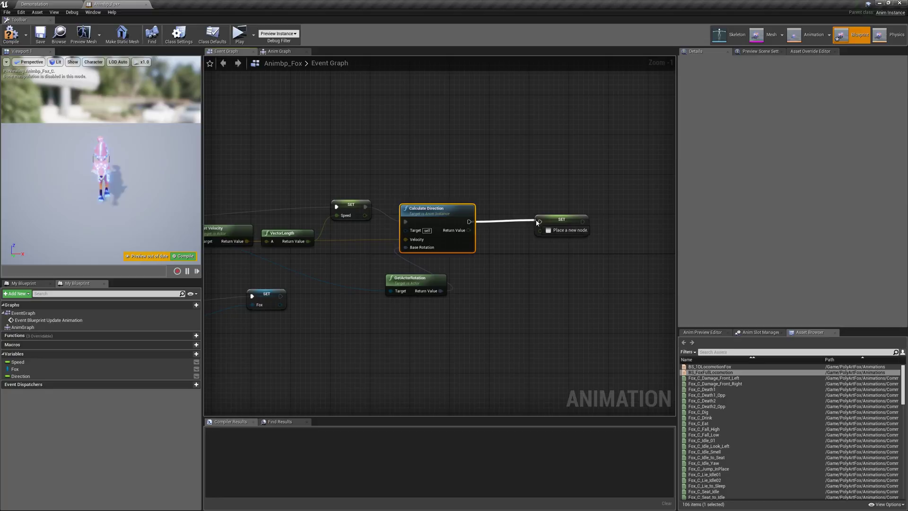
Step: Feed the Set Direction node from a new Select Float node and move VectorLength above the velocity wire
{"action": "left_click_drag", "start_coordinate": [550, 223], "coordinate": [551, 287]}
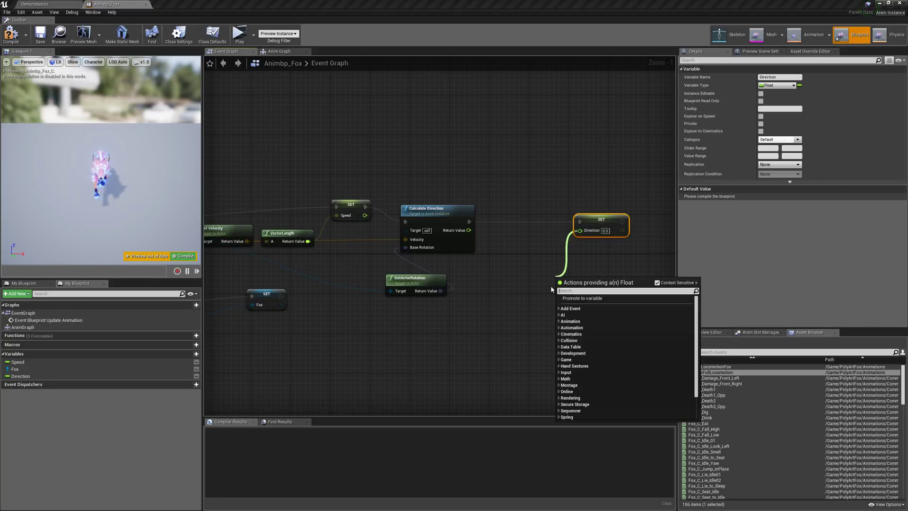
{"action": "type", "text": "select"}
{"action": "key", "text": "Up"}
{"action": "key", "text": "Return"}
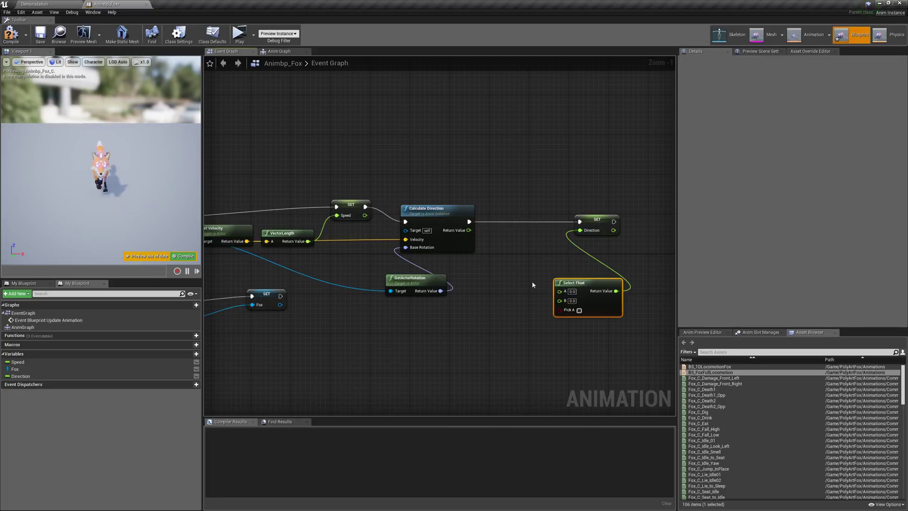
{"action": "right_click_drag", "start_coordinate": [319, 255], "coordinate": [329, 232]}
{"action": "left_click_drag", "start_coordinate": [320, 227], "coordinate": [310, 211]}
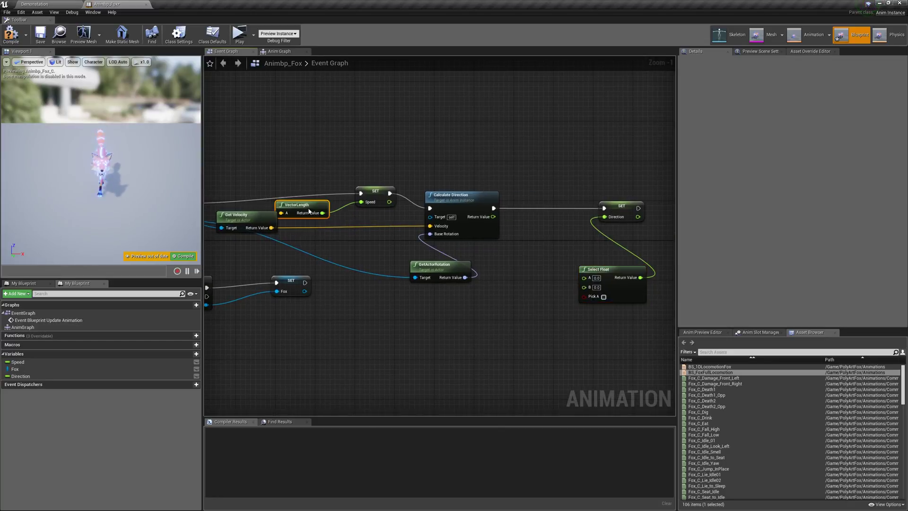
Step: Add a float > comparison of the Set Speed output against 4.0 and feed it to Select Float's Pick A
{"action": "left_click", "coordinate": [371, 206]}
{"action": "left_click_drag", "start_coordinate": [389, 201], "coordinate": [525, 285]}
{"action": "type", "text": ">"}
{"action": "key", "text": "Return"}
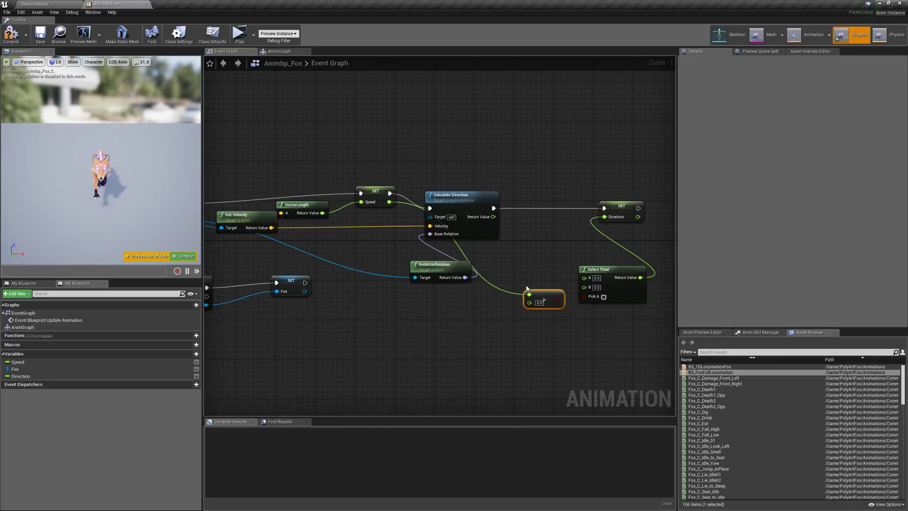
{"action": "right_click_drag", "start_coordinate": [559, 296], "coordinate": [373, 252]}
Step: Connect Calculate Direction's return value to Select Float's A input and space out the Calculate Direction and Set Direction nodes
{"action": "left_click_drag", "start_coordinate": [369, 247], "coordinate": [458, 303]}
{"action": "left_click_drag", "start_coordinate": [341, 223], "coordinate": [425, 222]}
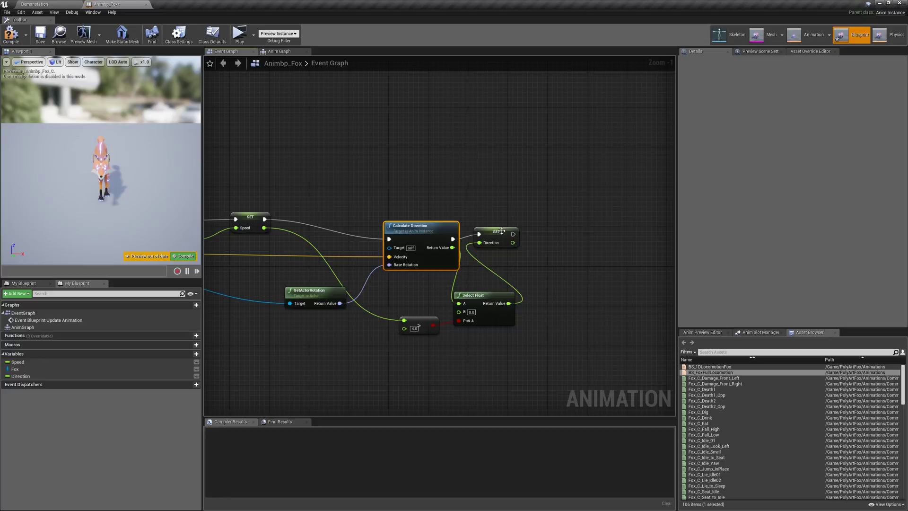
{"action": "left_click_drag", "start_coordinate": [496, 231], "coordinate": [531, 232]}
{"action": "left_click_drag", "start_coordinate": [442, 233], "coordinate": [432, 221]}
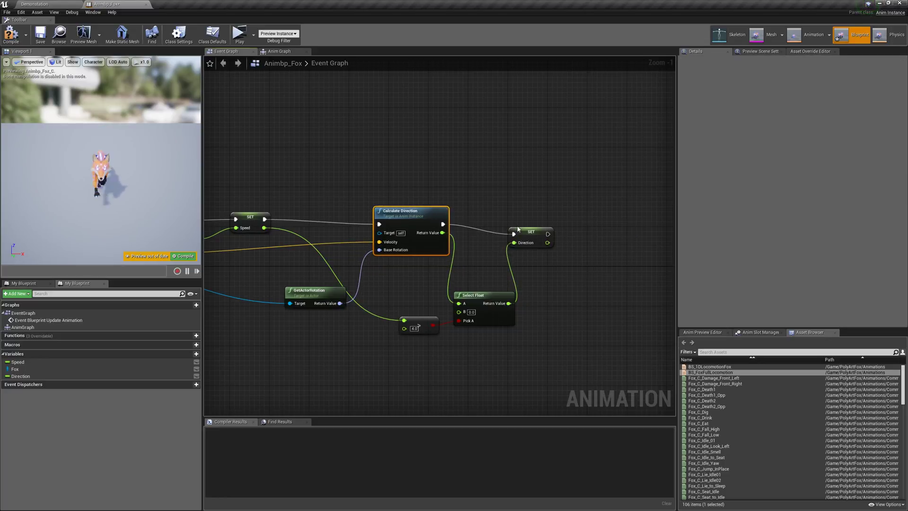
{"action": "left_click_drag", "start_coordinate": [531, 233], "coordinate": [530, 227]}
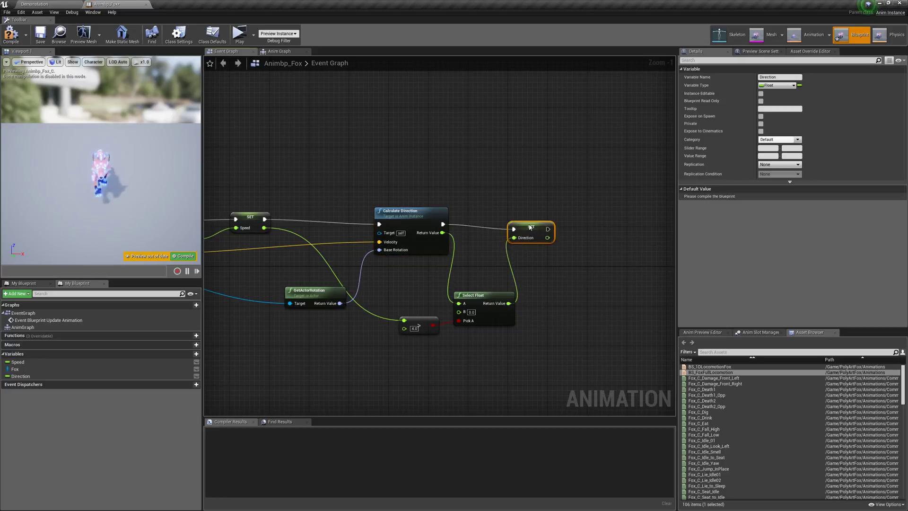
Step: Compile and save Animbp_Fox, then save all files from the Demonstration level
{"action": "left_click", "coordinate": [14, 41]}
{"action": "left_click", "coordinate": [40, 34]}
{"action": "left_click", "coordinate": [34, 4]}
{"action": "left_click", "coordinate": [7, 13]}
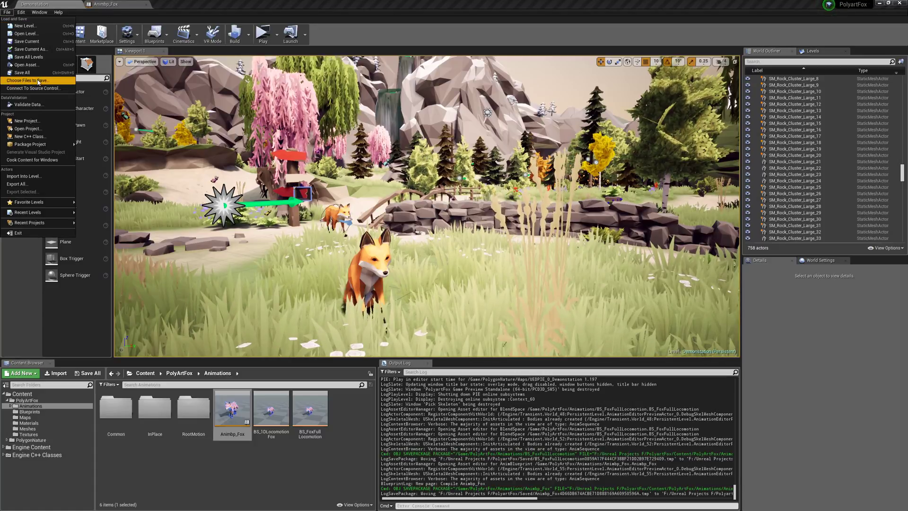
{"action": "left_click", "coordinate": [38, 73]}
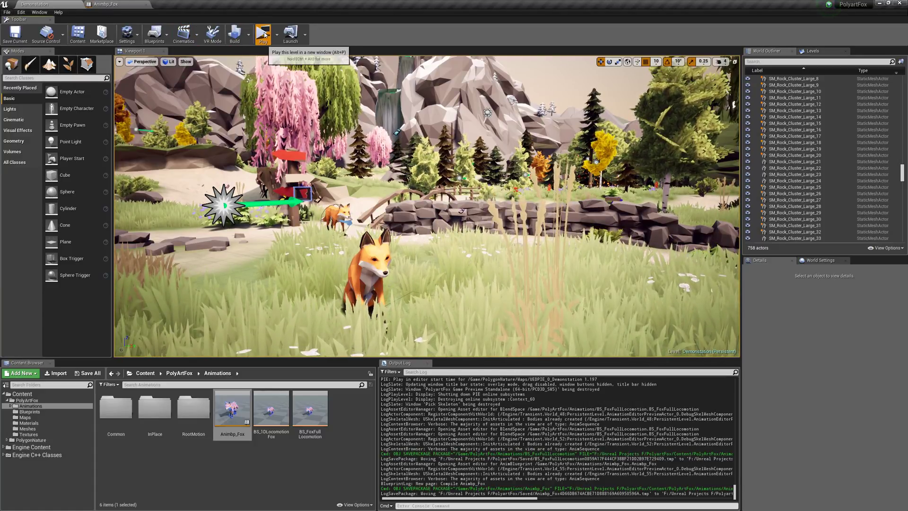
Step: Play the level in a new window, run the fox forward and sideways to test its locomotion, and stop the session
{"action": "left_click", "coordinate": [263, 34]}
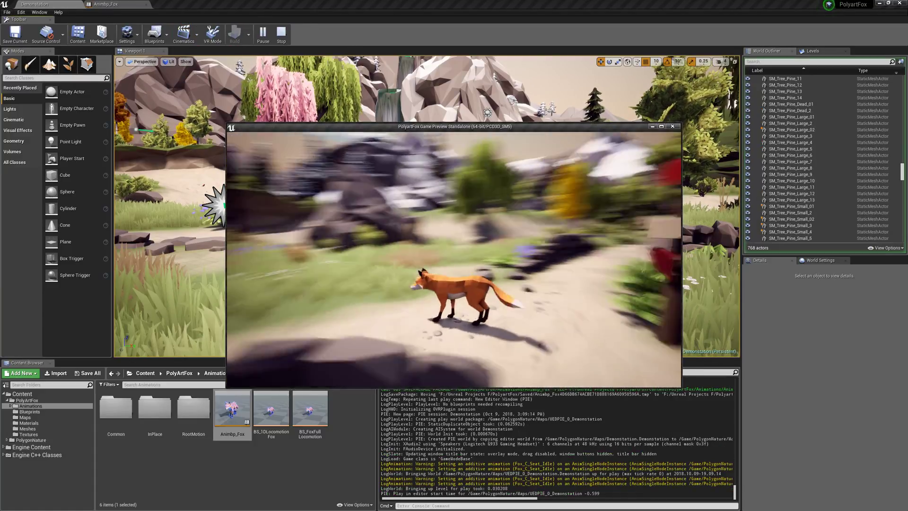
{"action": "key", "text": "w"}
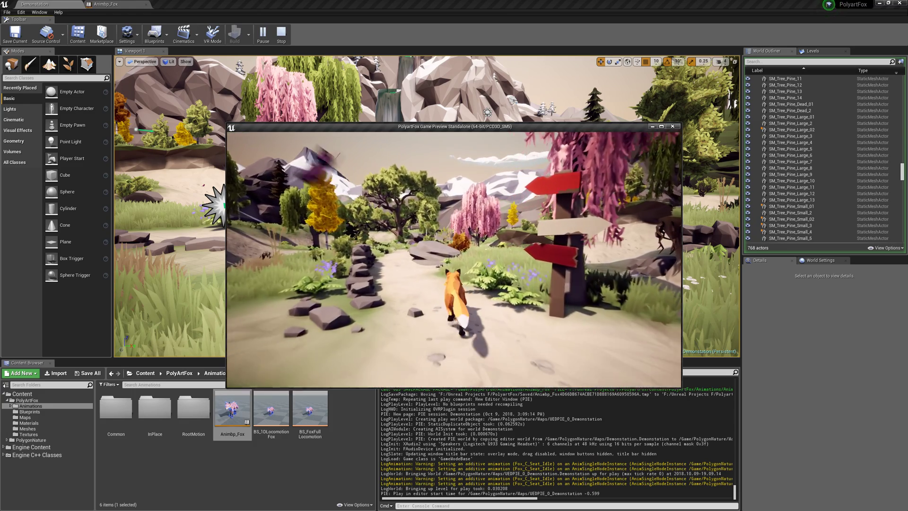
{"action": "key", "text": "d"}
{"action": "key", "text": "w"}
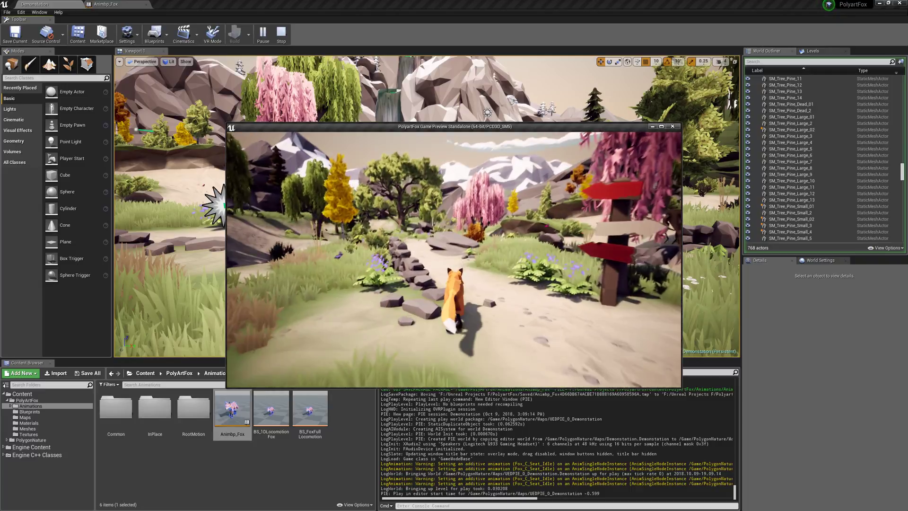
{"action": "key", "text": "Escape"}
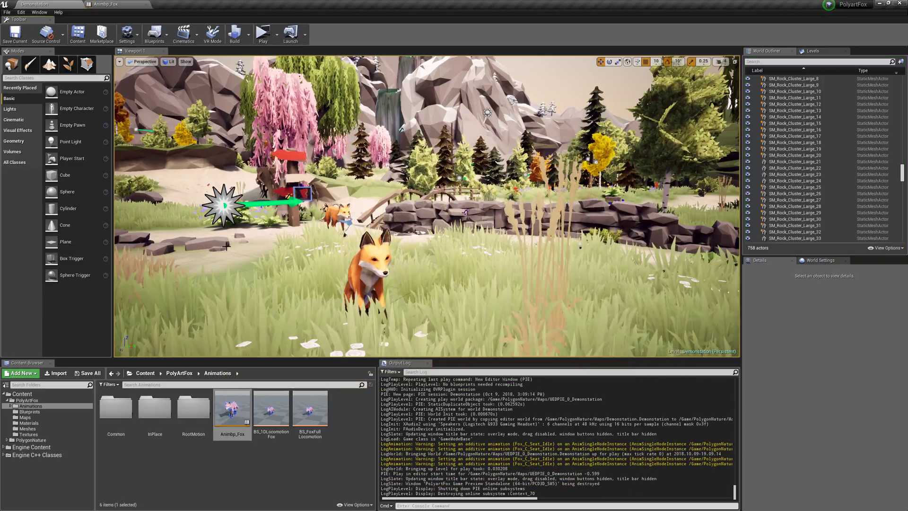
Step: Save all modified project files again from the level editor
{"action": "key", "text": "s"}
{"action": "right_click_drag", "start_coordinate": [161, 221], "coordinate": [140, 208]}
{"action": "key", "text": "e"}
{"action": "key", "text": "a"}
{"action": "left_click", "coordinate": [8, 13]}
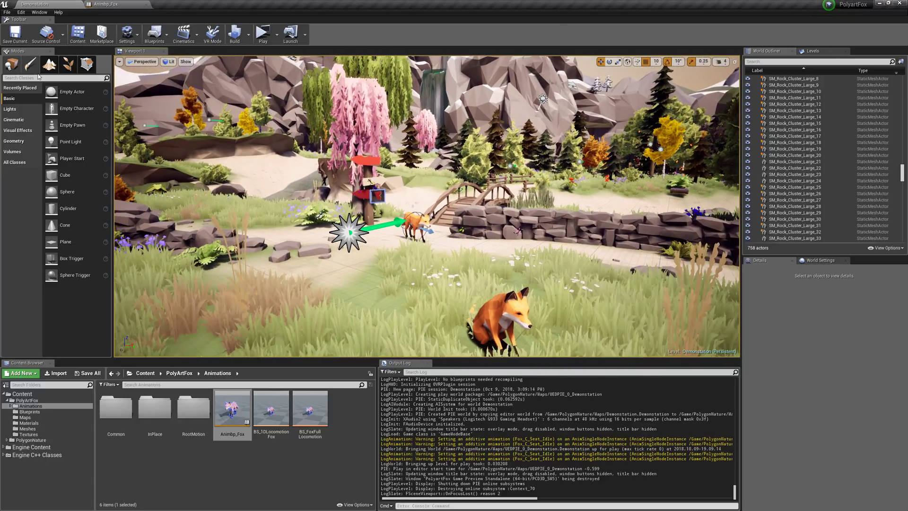